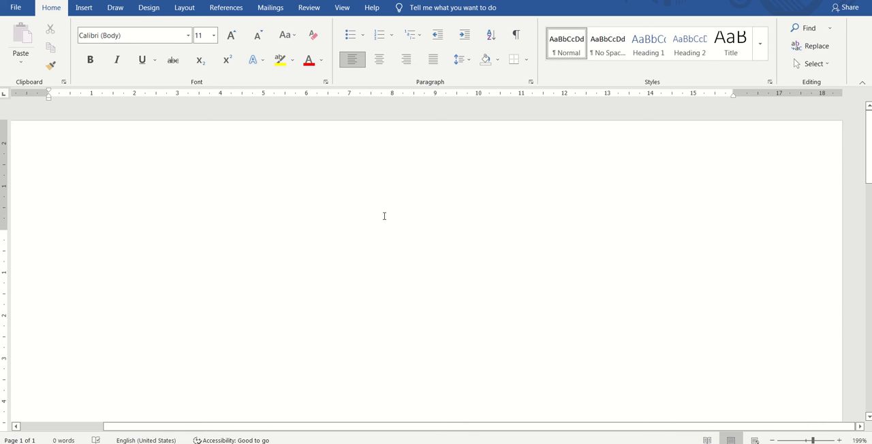
Step: Generate sample paragraphs in the blank document with the =rand() function
text(=)
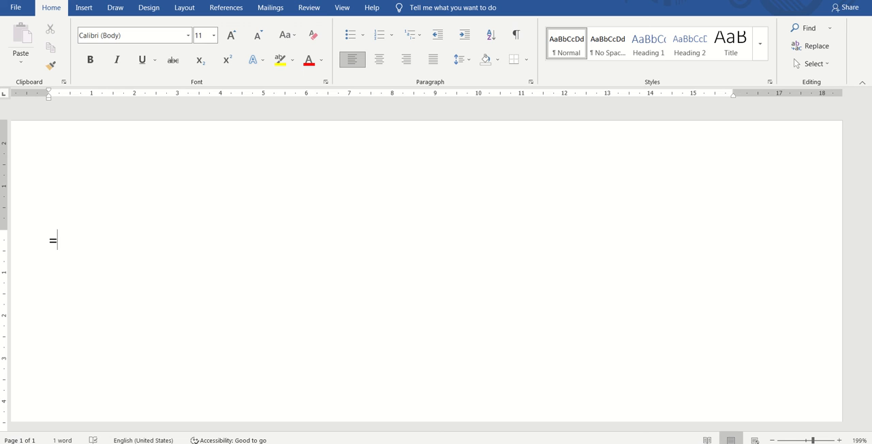
text(rand())
key(Return)
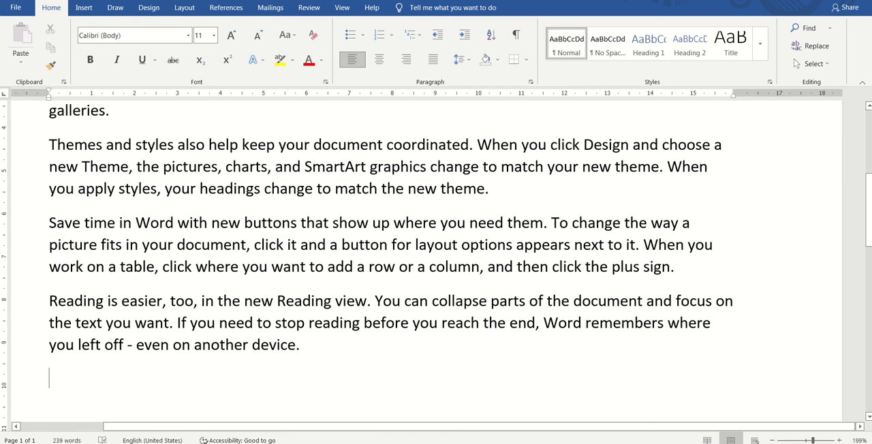
Step: Join the "To make your document look professionally produced" paragraph onto the end of the first paragraph
key(Up)
key(Up)
key(Up)
key(Up)
key(Up)
key(Up)
key(Up)
key(Up)
key(Up)
key(Up)
key(Up)
key(Up)
key(Up)
key(Up)
key(Up)
key(Up)
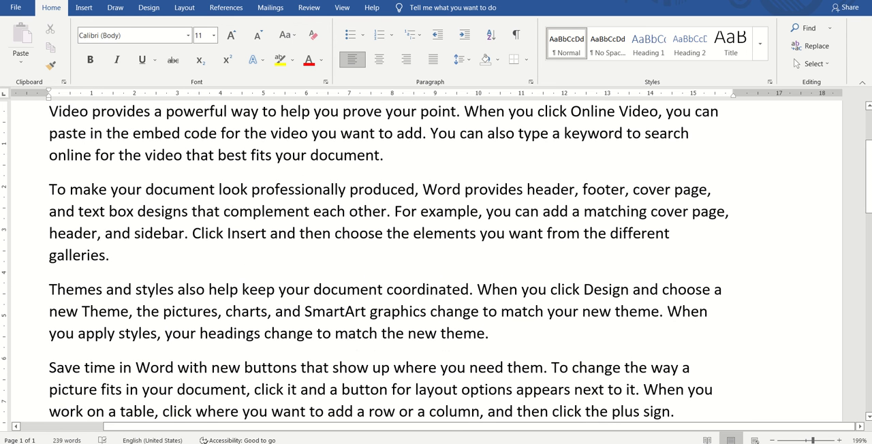
key(Down)
key(Down)
key(Down)
key(Left)
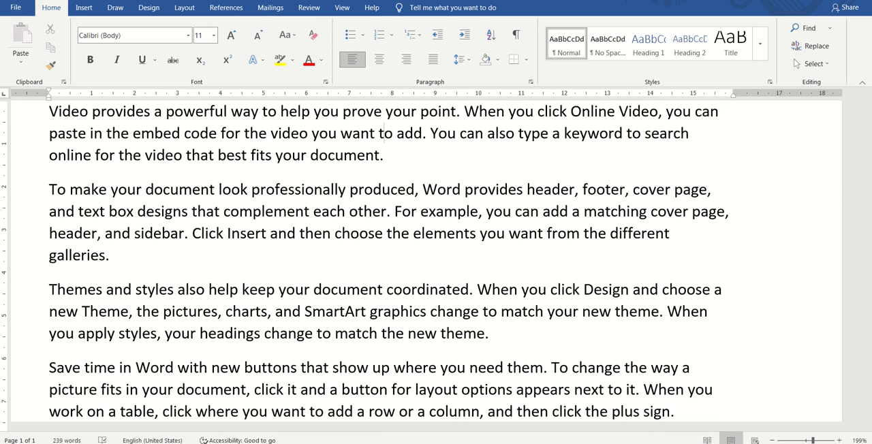
key(Down)
key(Down)
key(Right)
key(Up)
key(Down)
key(Left)
key(Delete)
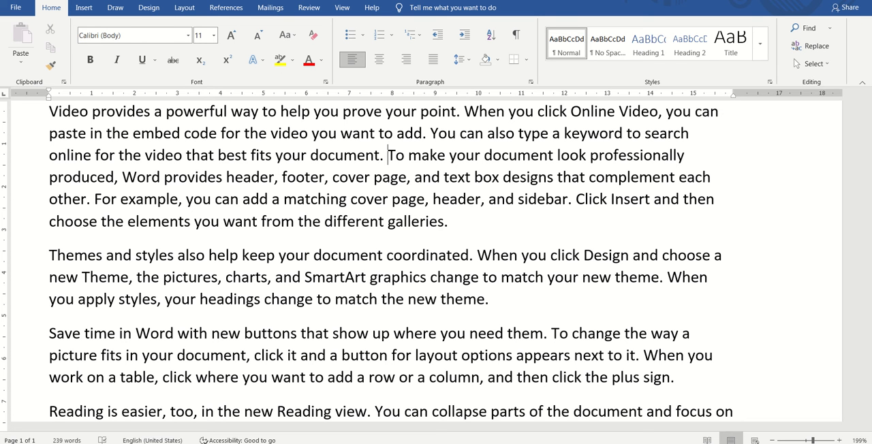
Step: Join the "Save time in Word" paragraph onto the end of the "Themes and styles" paragraph
key(Up)
key(Up)
key(Down)
key(Down)
key(Down)
key(Down)
key(Down)
key(Down)
key(Down)
key(Down)
key(End)
key(Delete)
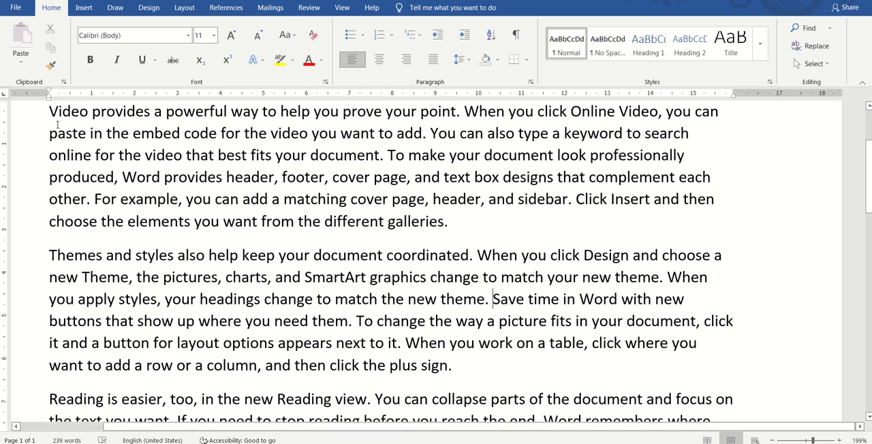
Step: Right-align the first paragraph and switch it to justified alignment
drag(51, 112, 129, 220)
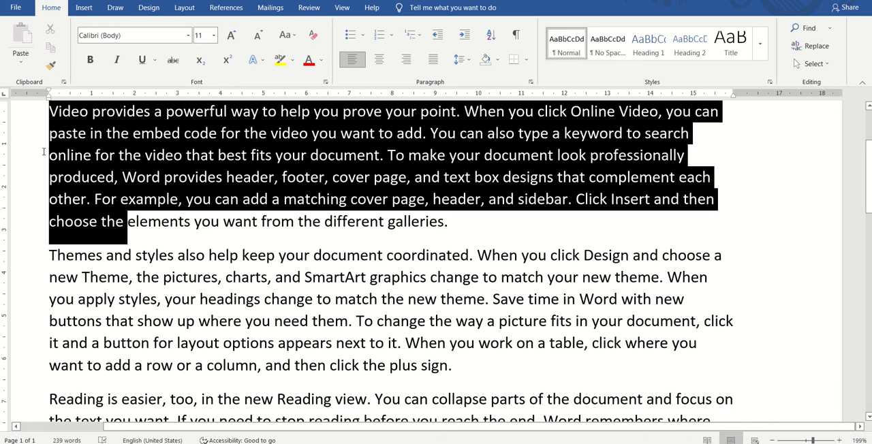
click(50, 111)
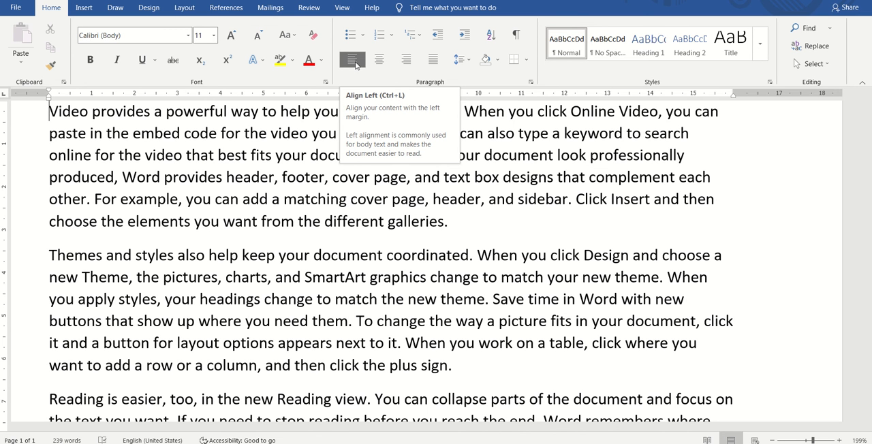
click(318, 154)
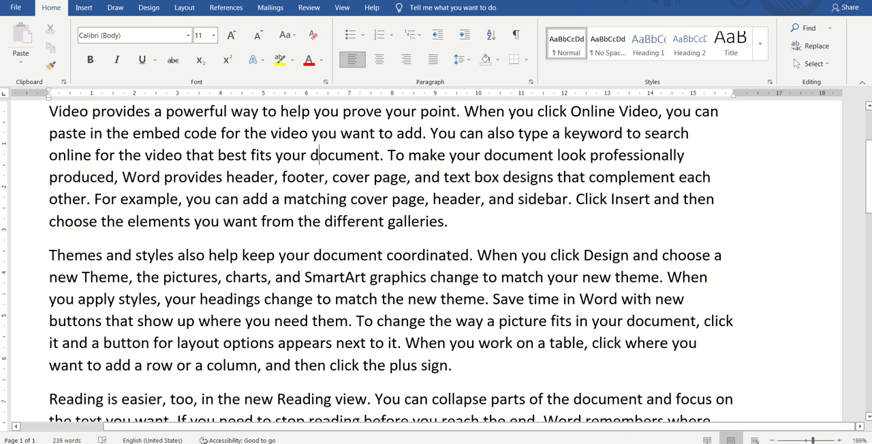
click(407, 61)
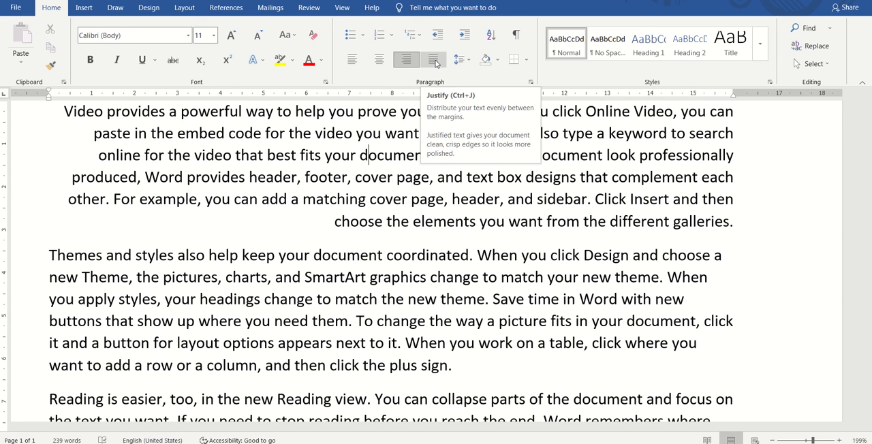
click(435, 62)
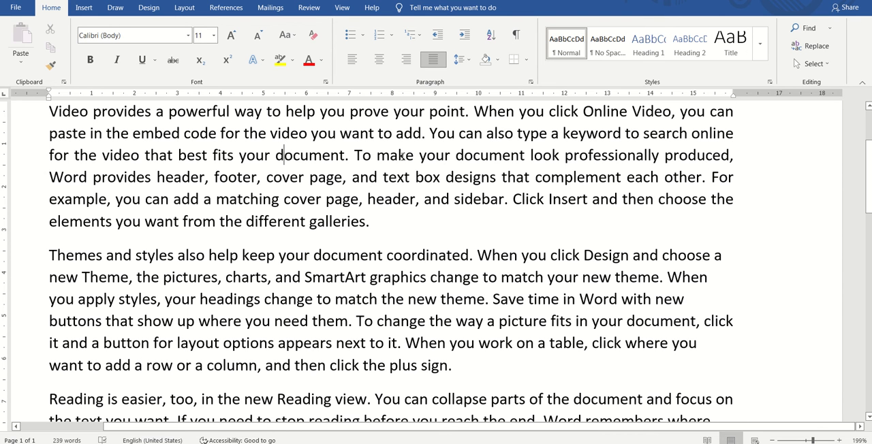
Step: Center the text of the first paragraph
click(426, 156)
click(383, 64)
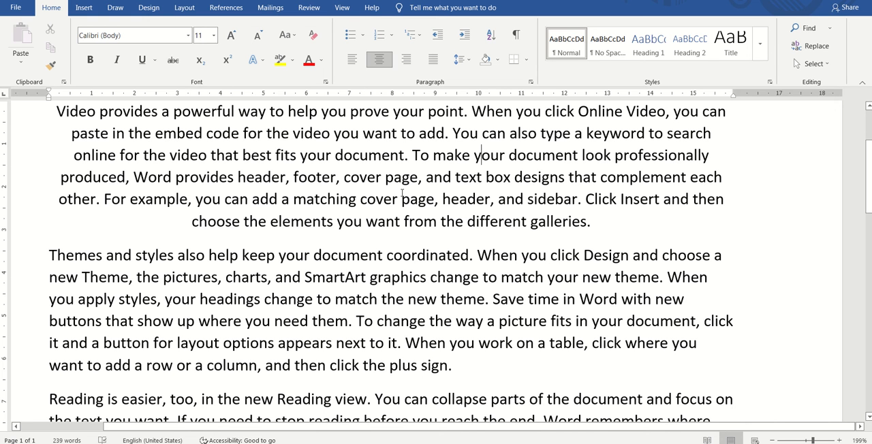
click(398, 155)
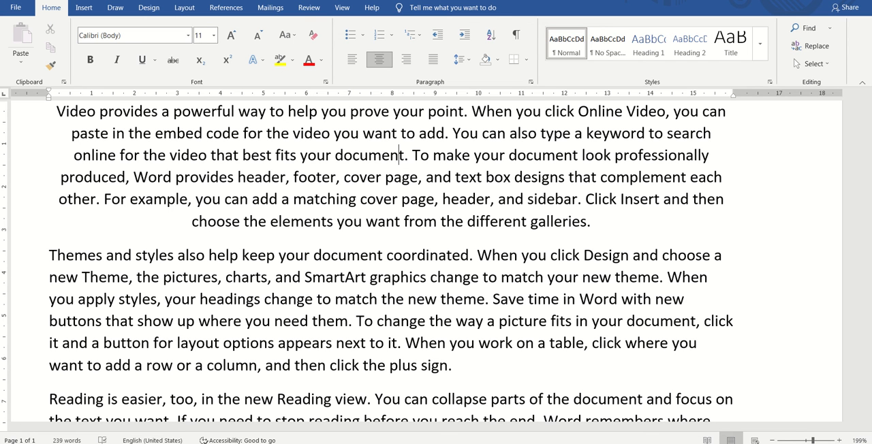
Step: Left-align the first paragraph and highlight its text to show the straight edge
click(435, 199)
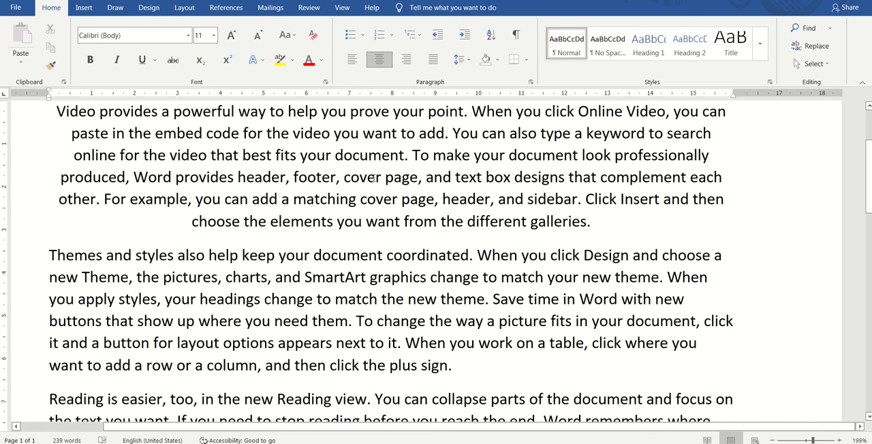
key(ctrl+l)
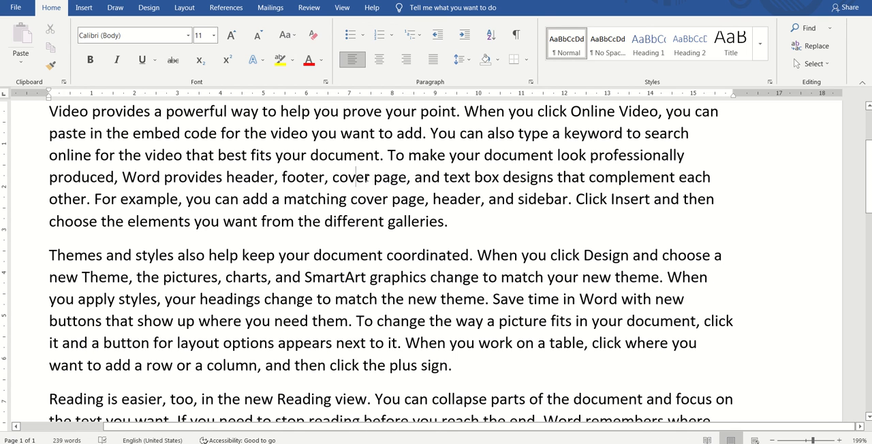
drag(49, 111, 96, 215)
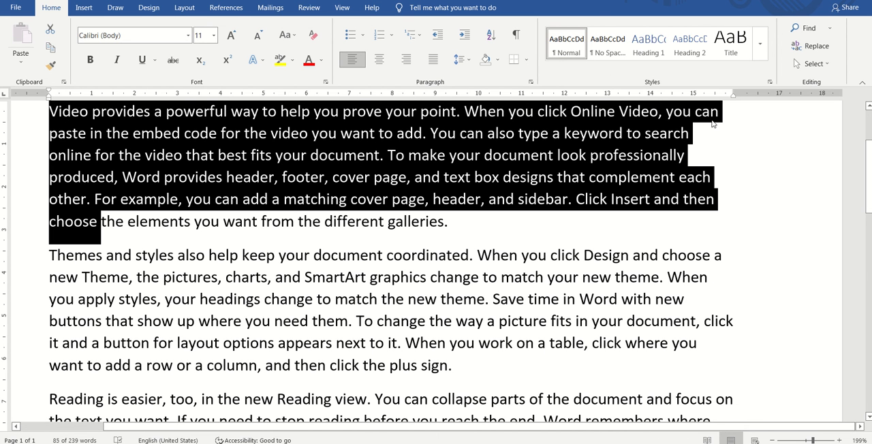
click(688, 179)
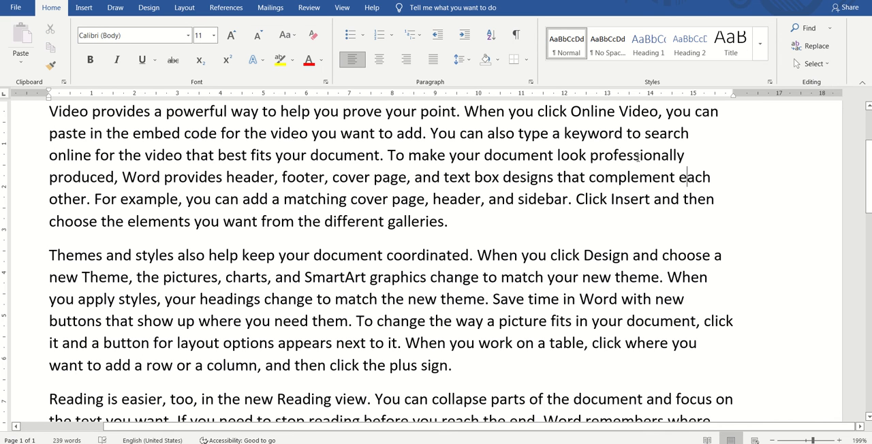
Step: Right-align the first paragraph and highlight its lines along the margin
key(ctrl+r)
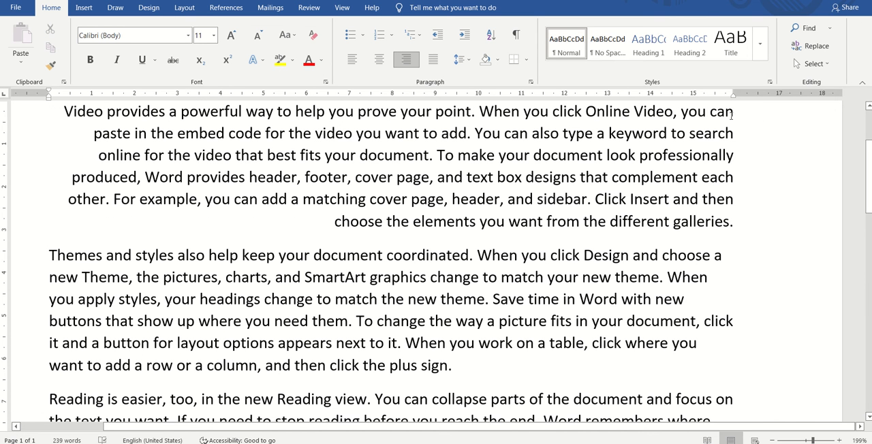
drag(731, 114, 733, 219)
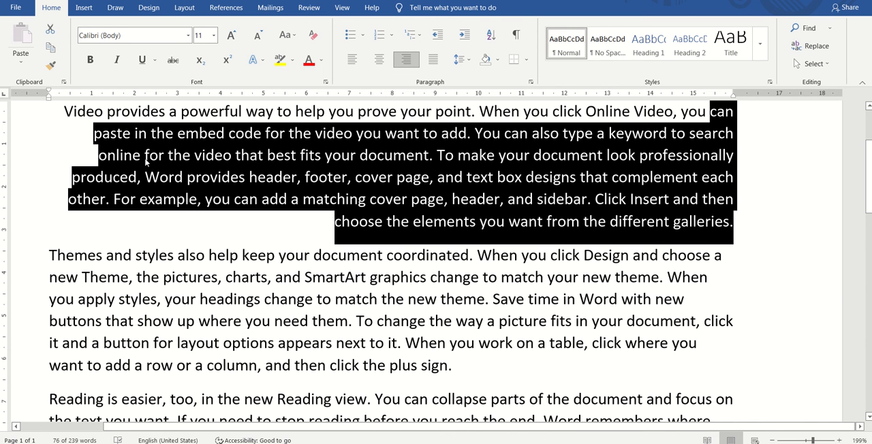
click(179, 133)
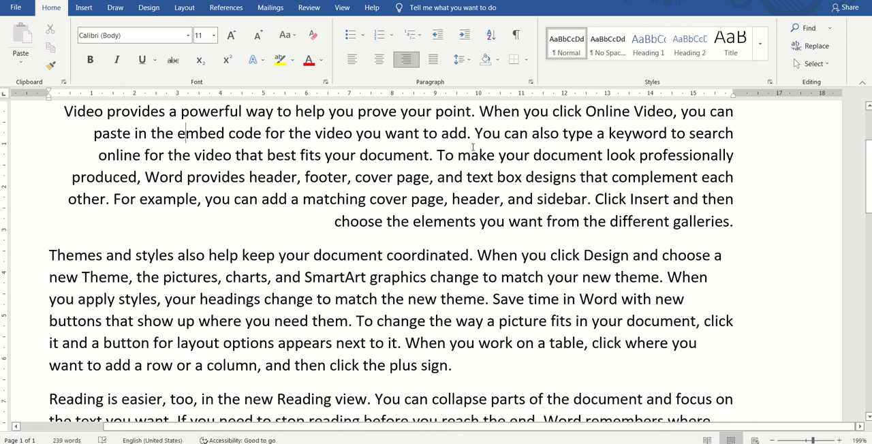
Step: Justify the first paragraph and highlight its text to show both even edges
key(ctrl+j)
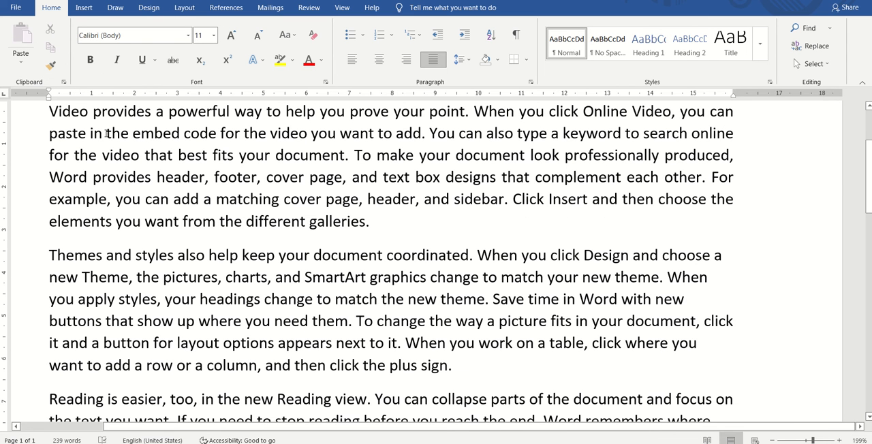
drag(49, 113, 366, 222)
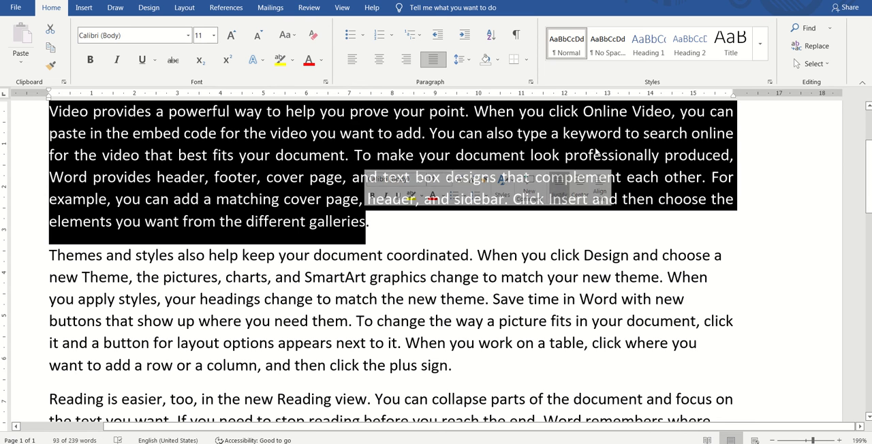
click(552, 135)
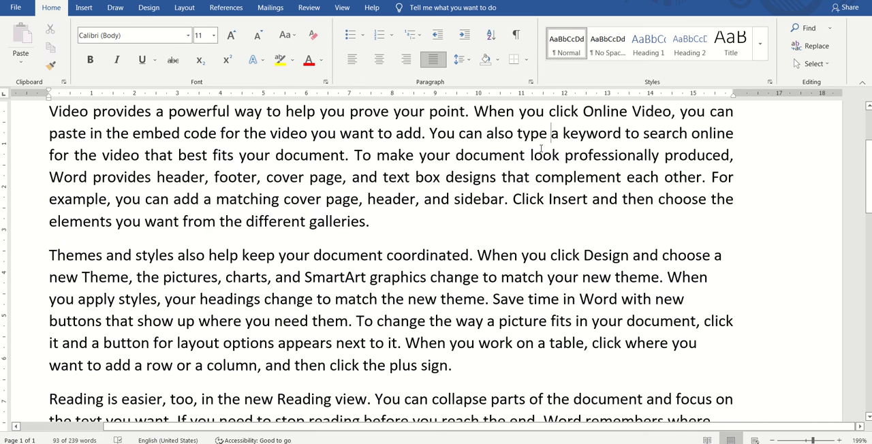
Step: Center the first paragraph and return it to justified alignment
click(414, 161)
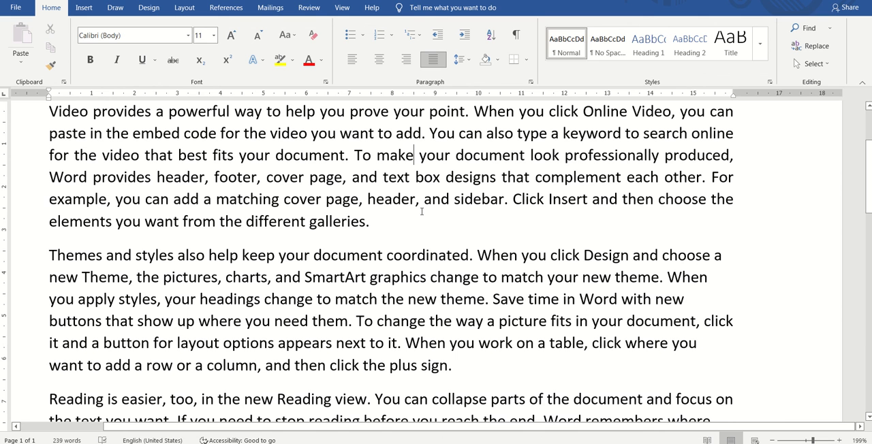
click(373, 155)
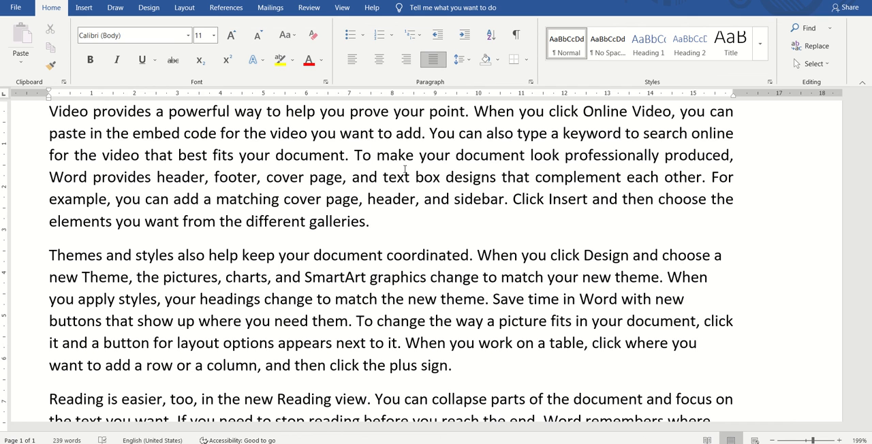
key(ctrl+e)
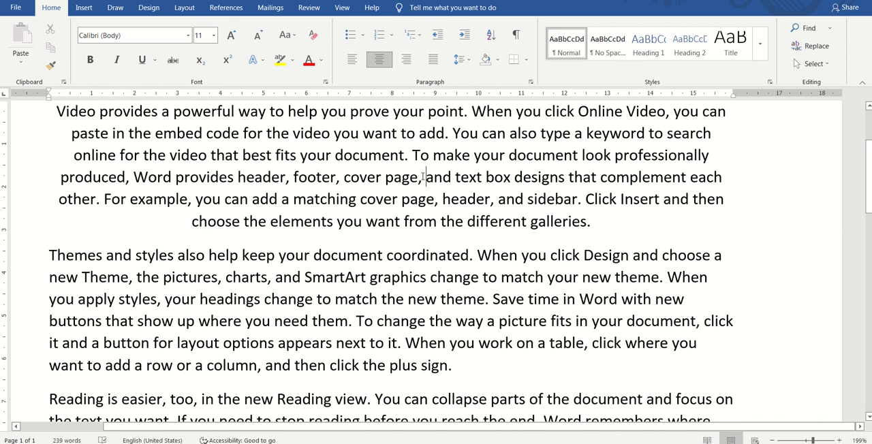
key(ctrl+j)
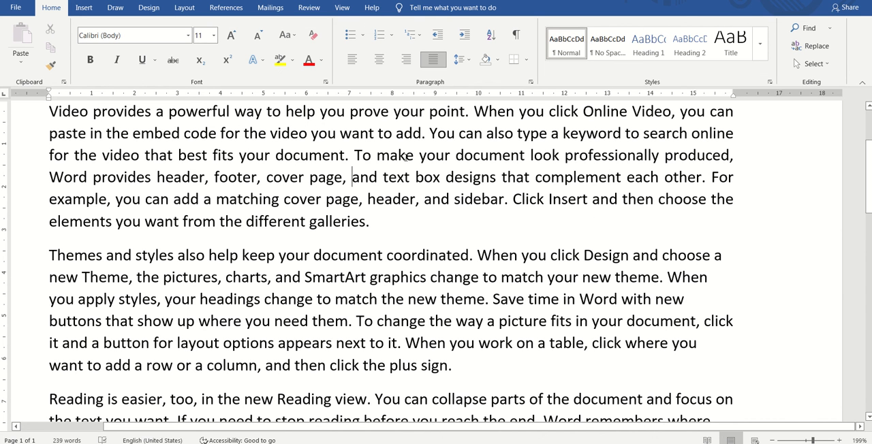
Step: Set the first paragraph's line spacing to 2.0 and reduce it to 1.15
click(416, 178)
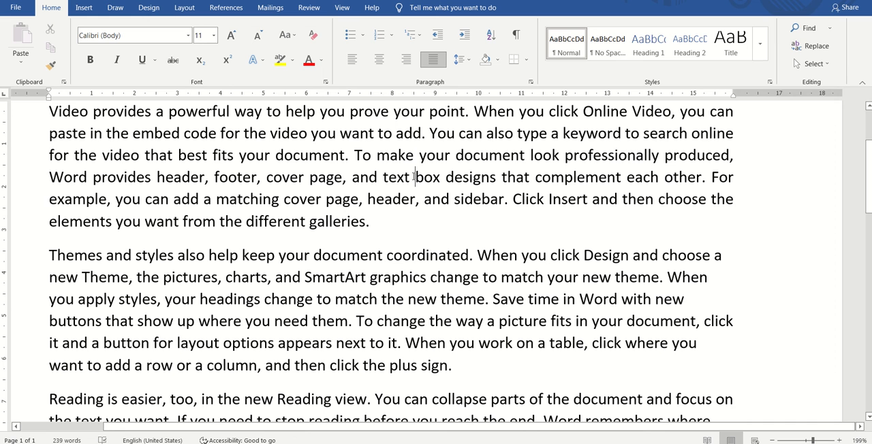
click(468, 64)
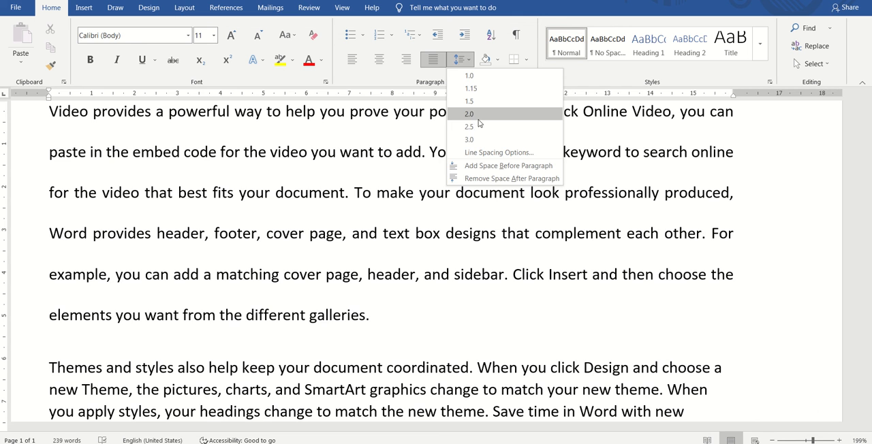
click(475, 116)
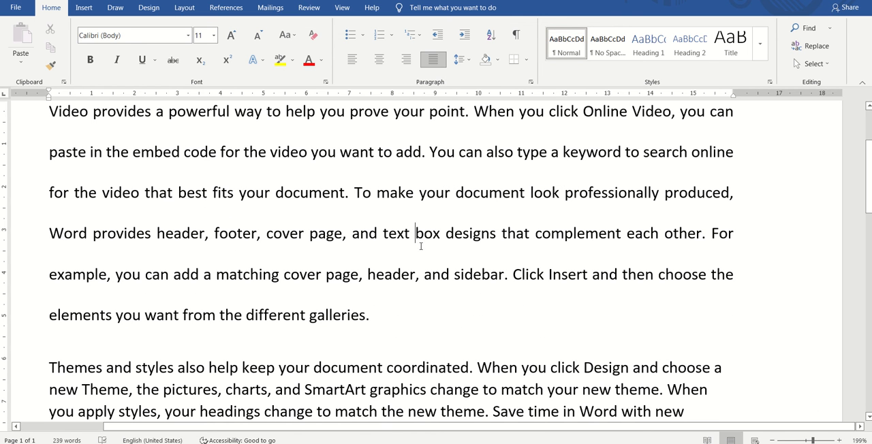
click(466, 62)
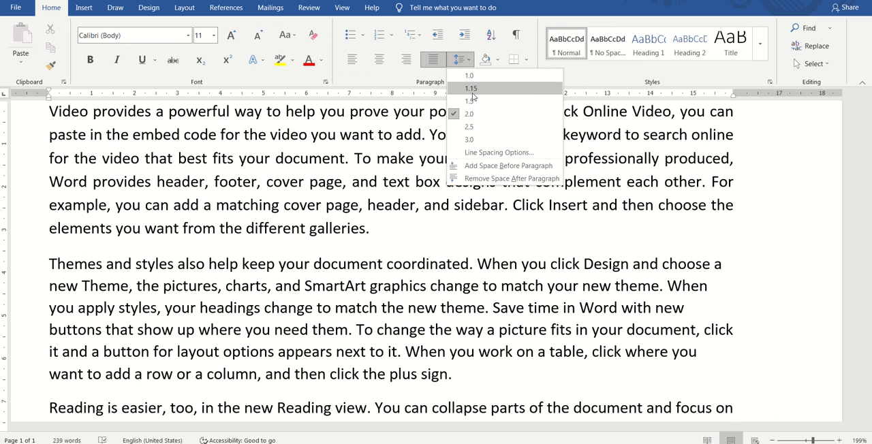
click(474, 91)
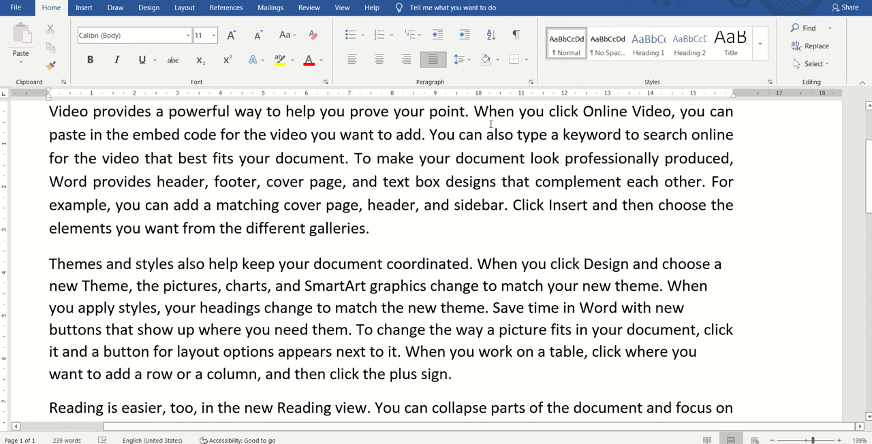
Step: Shade the first paragraph yellow and remove the shading again with No Color
click(500, 62)
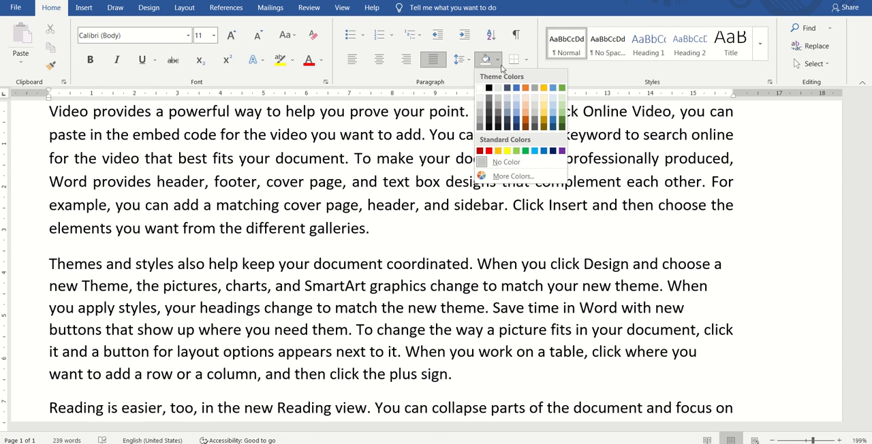
click(507, 152)
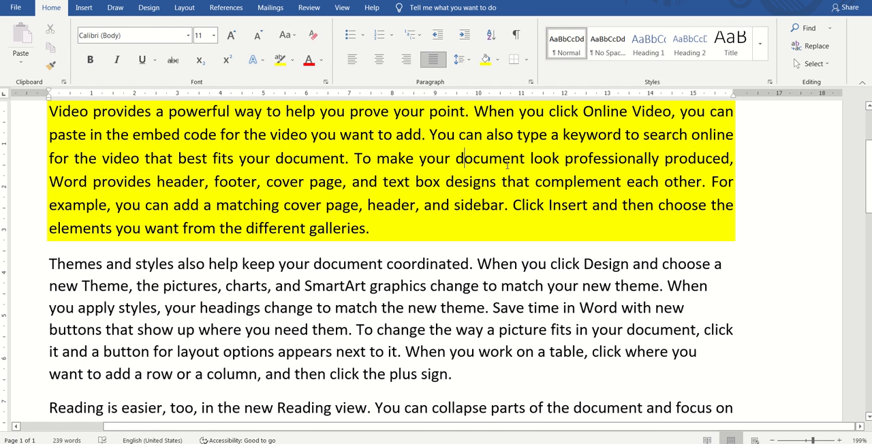
click(507, 163)
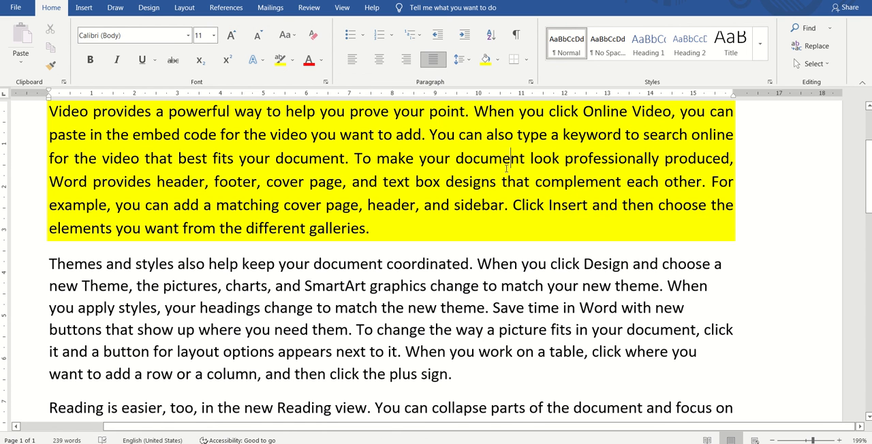
click(498, 64)
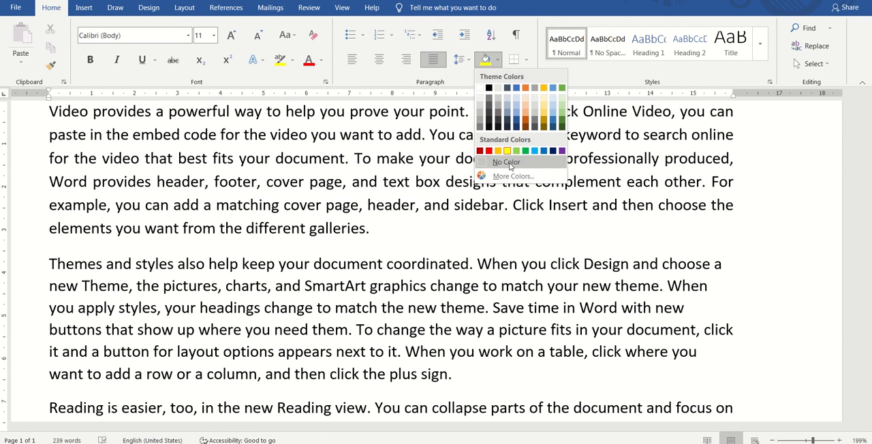
click(509, 165)
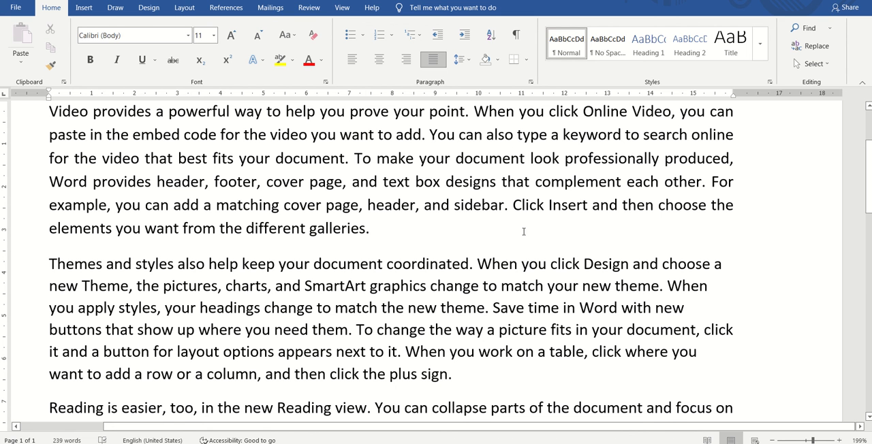
Step: Apply Outside Borders around the first paragraph
scroll(523, 232, up, 2)
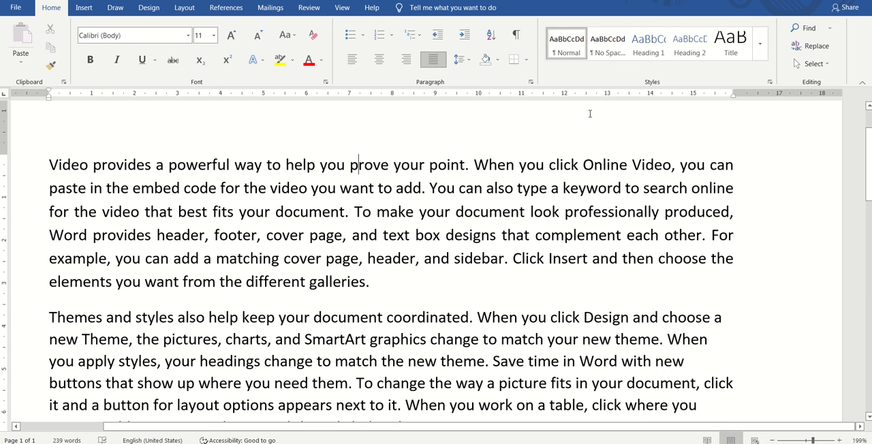
click(529, 63)
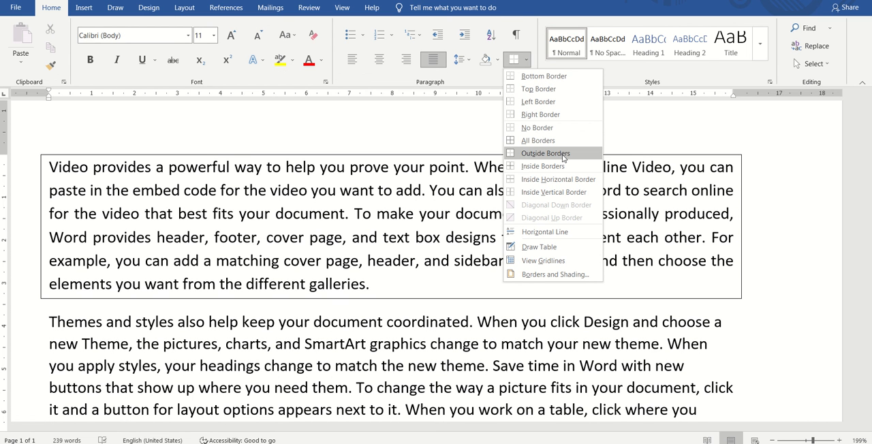
click(570, 157)
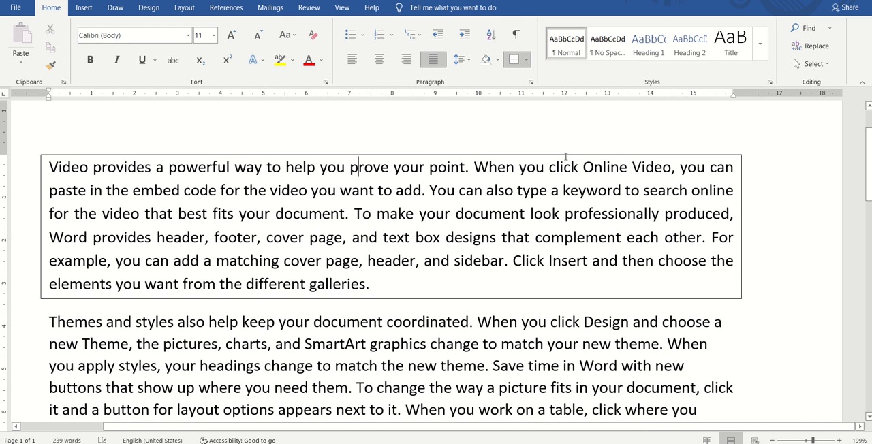